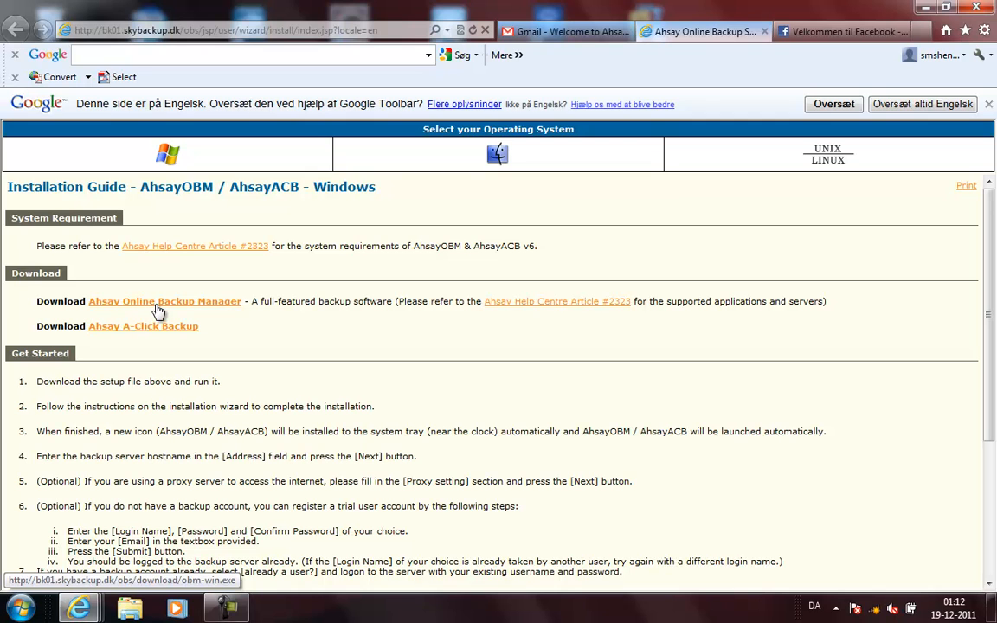
# Download and run the Ahsay Online Backup Manager setup file obm-win.exe, allowing it to make changes to the computer
pyautogui.click(158, 310)
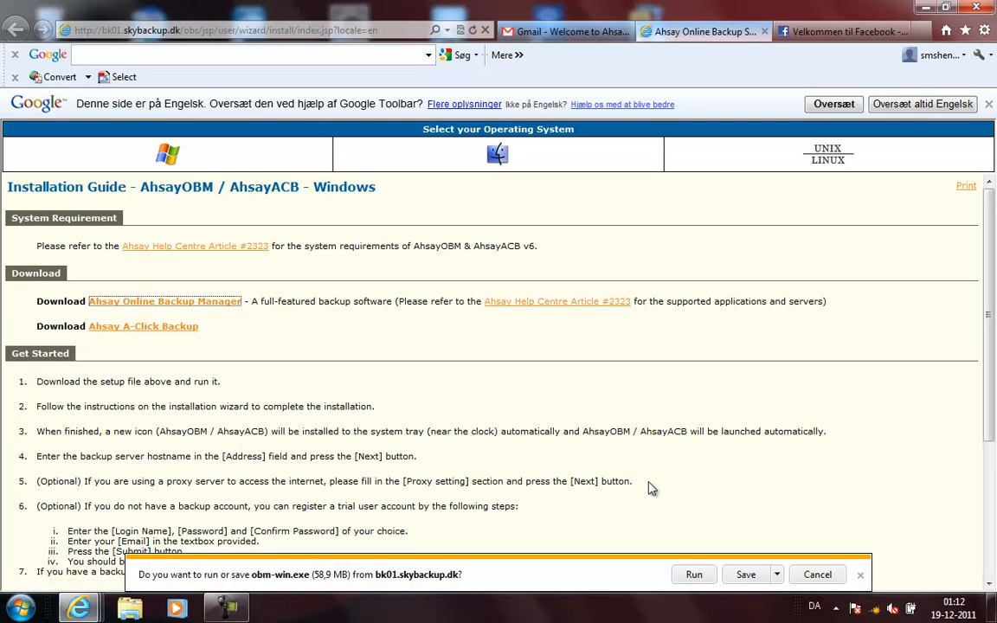
pyautogui.click(701, 578)
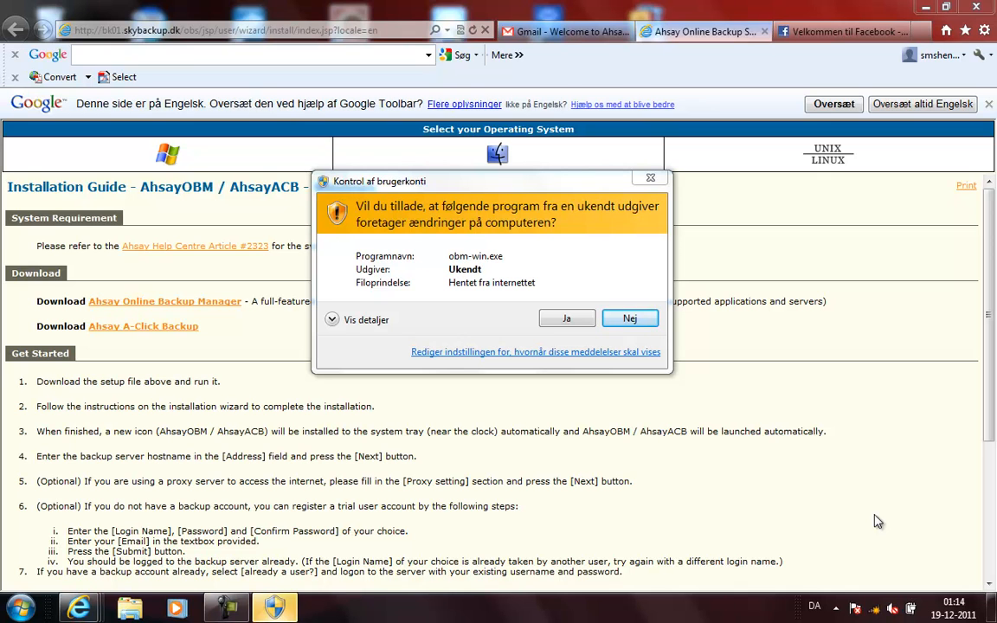
pyautogui.click(551, 320)
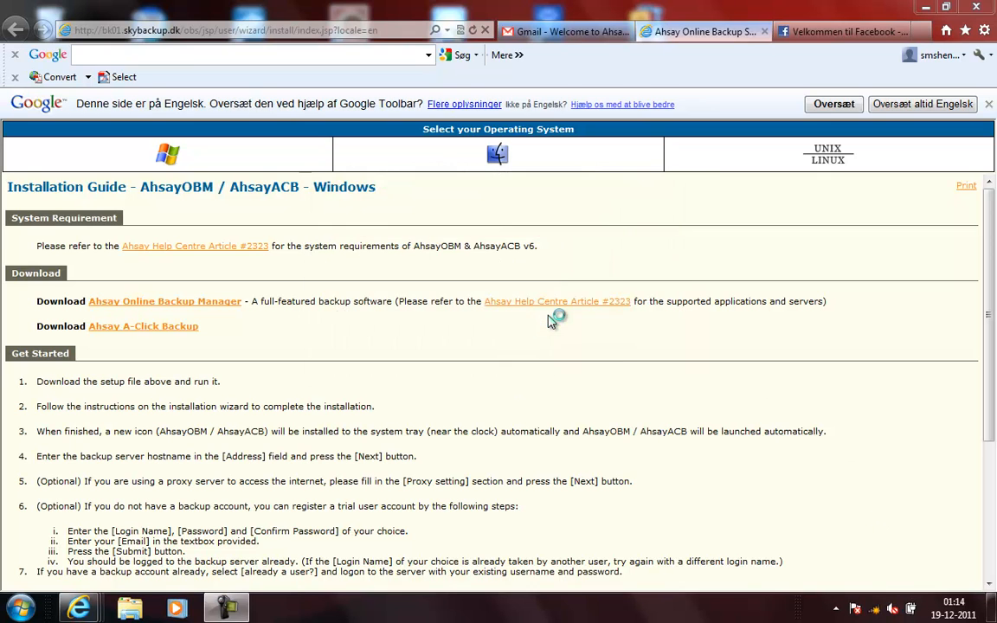
pyautogui.click(514, 339)
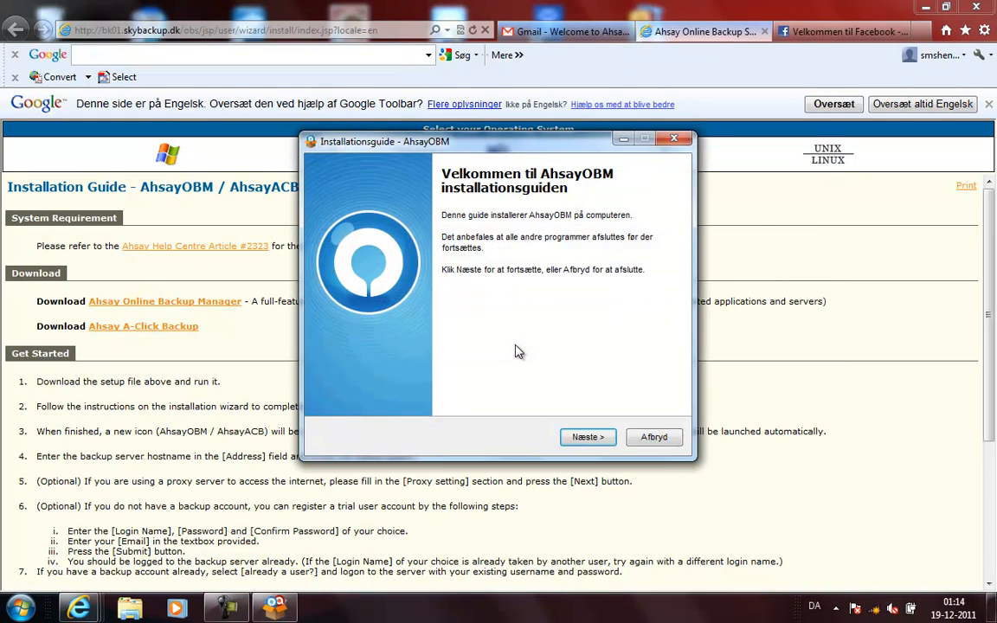
# Accept the AhsayOBM licence agreement and confirm installing into the existing folder C:\Program Files\AhsayOBM
pyautogui.click(585, 440)
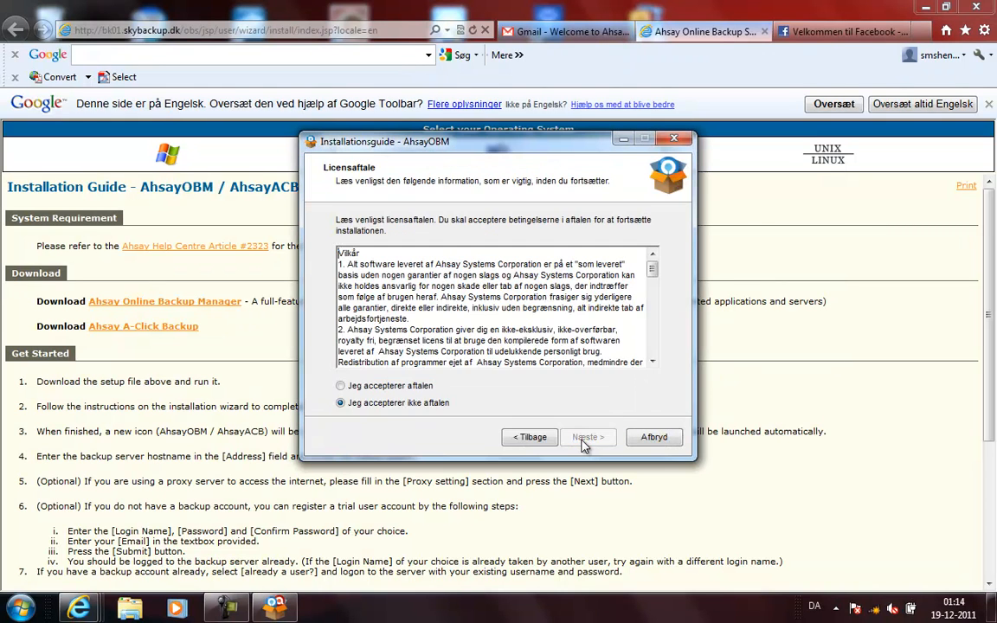
pyautogui.click(341, 385)
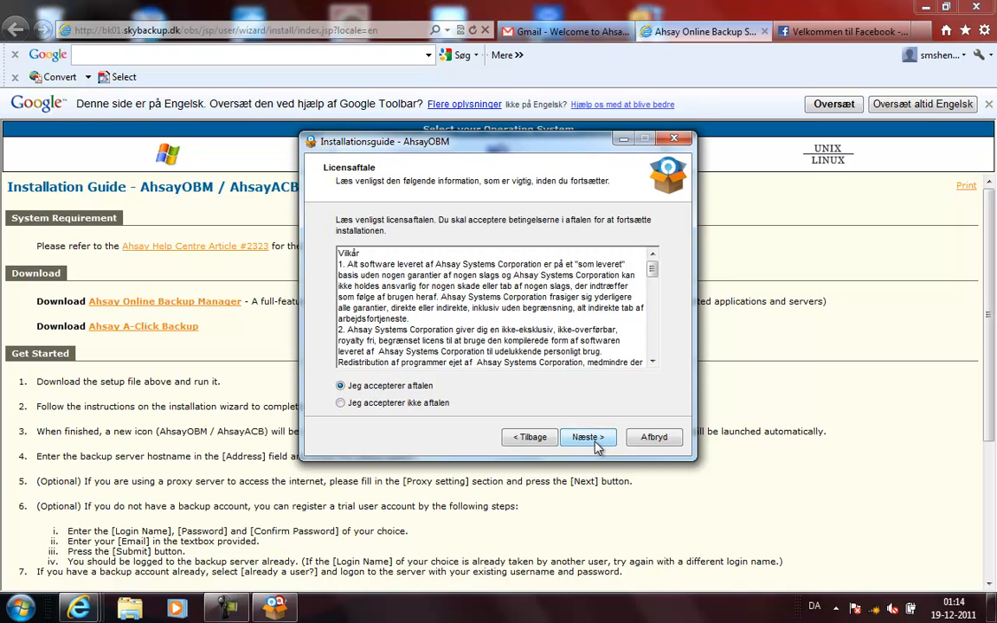
pyautogui.click(594, 443)
pyautogui.click(590, 437)
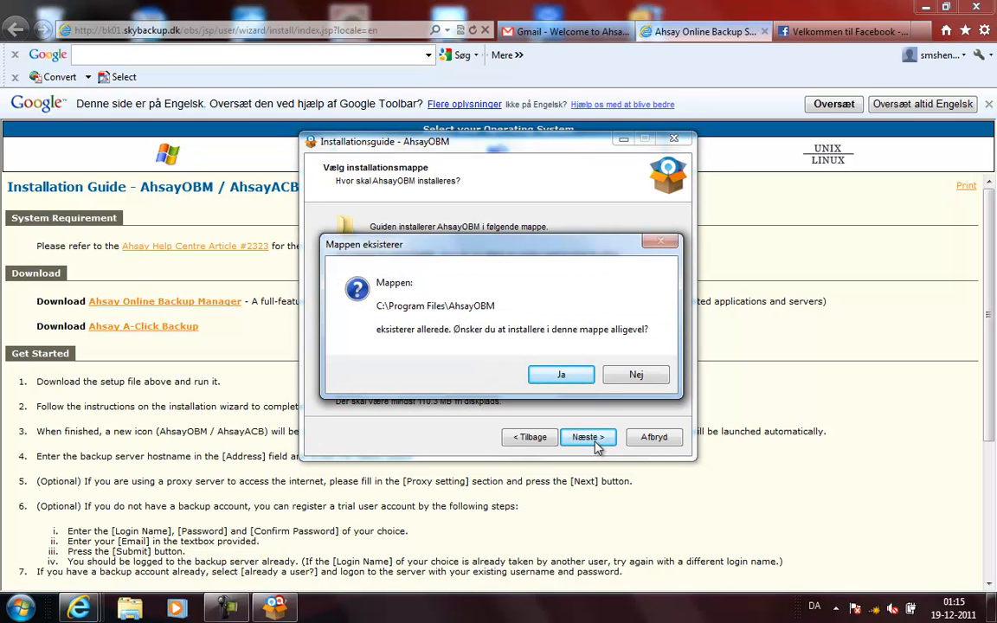
pyautogui.click(581, 381)
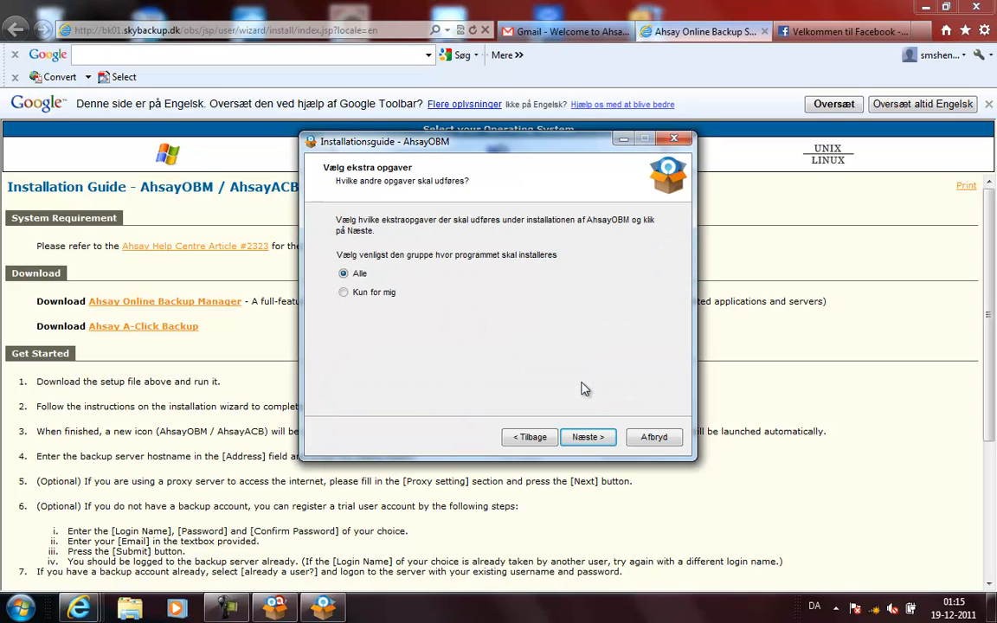
# Install AhsayOBM for all users, finish the setup with the program set to run, and allow javaw.exe
pyautogui.click(586, 437)
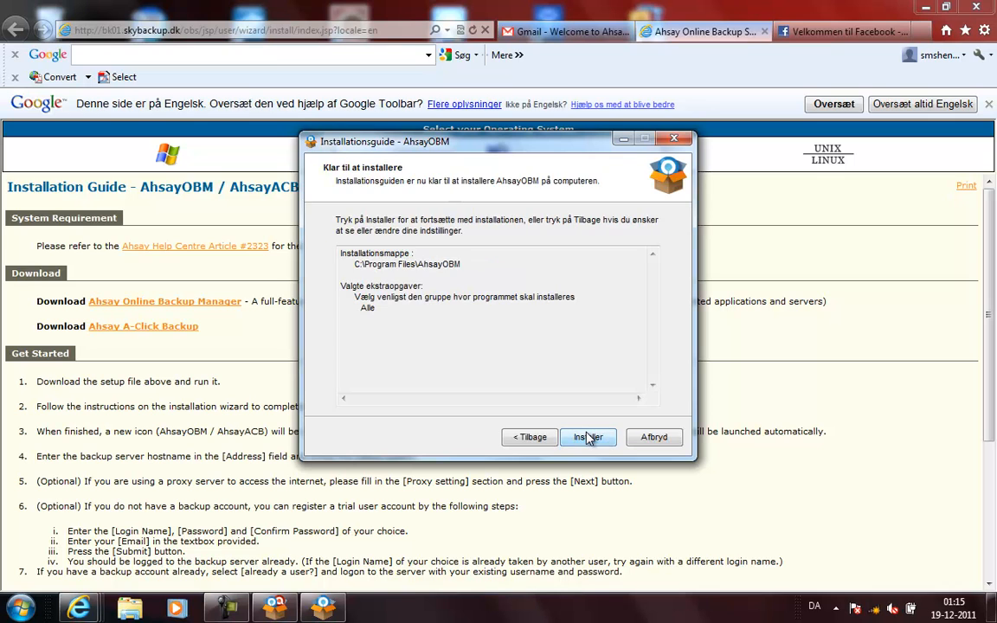
pyautogui.click(587, 437)
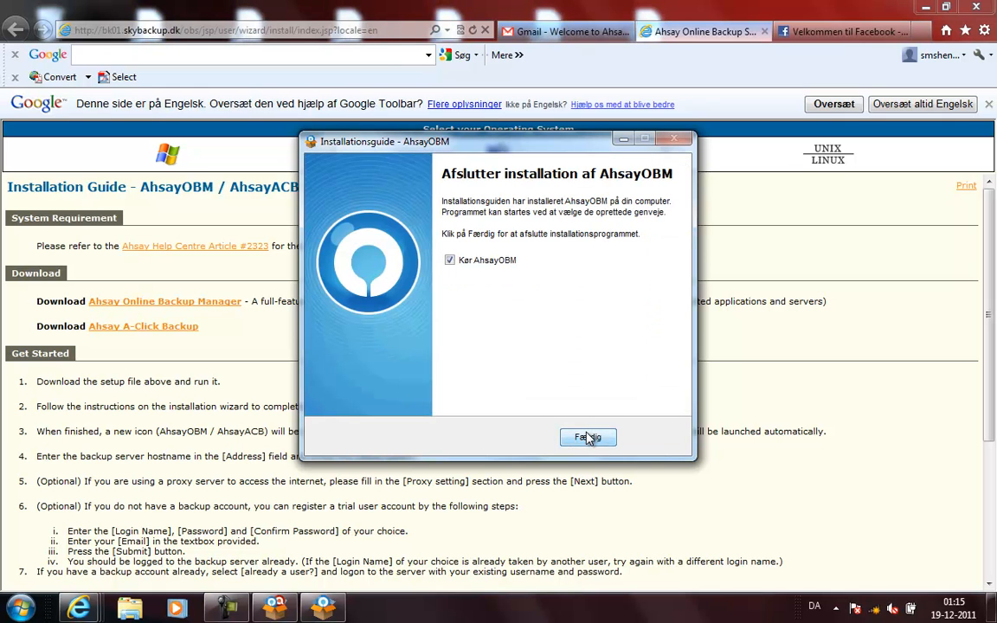
pyautogui.click(588, 438)
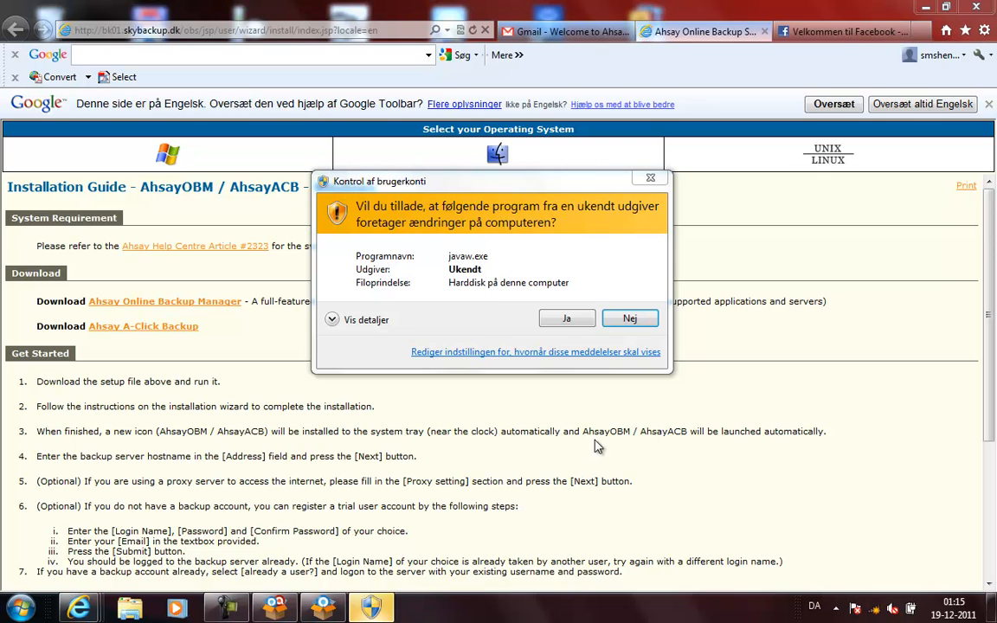
pyautogui.click(568, 321)
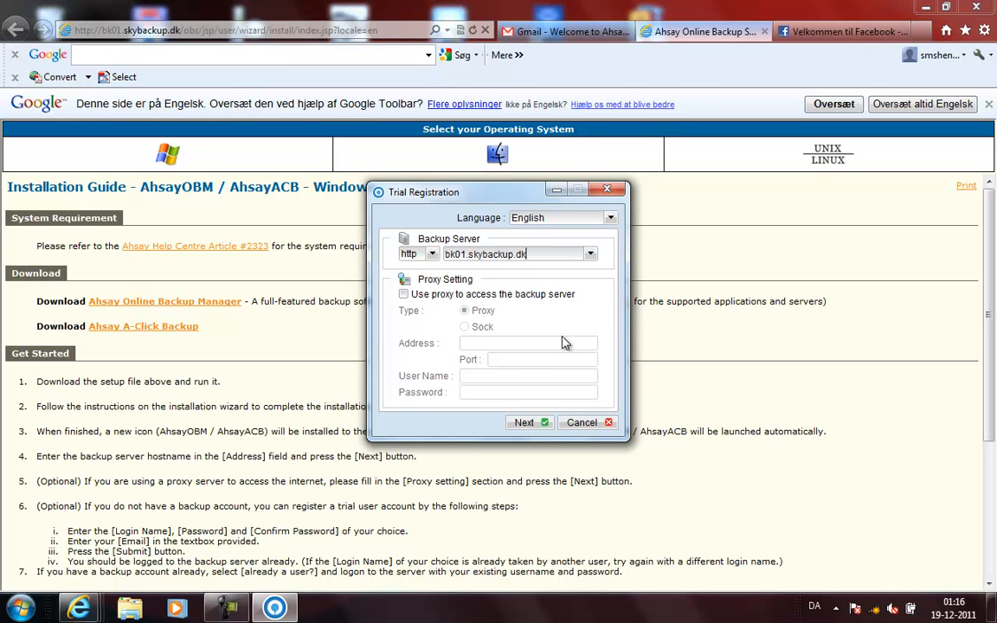
# Connect to the backup server bk01.skybackup.dk over http and log in as an existing user with the login name and account password
pyautogui.click(537, 424)
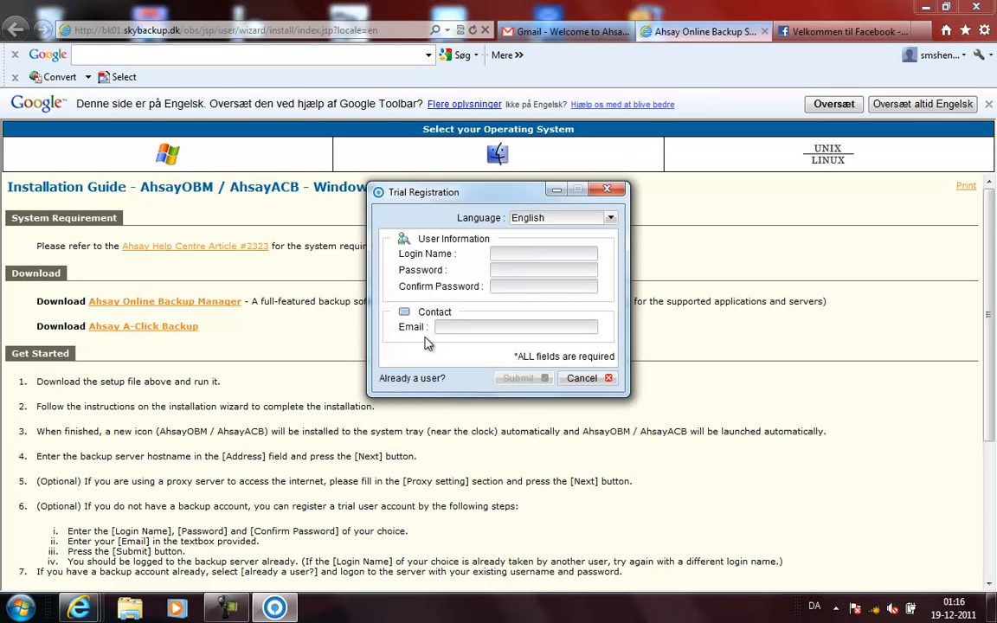
pyautogui.click(412, 381)
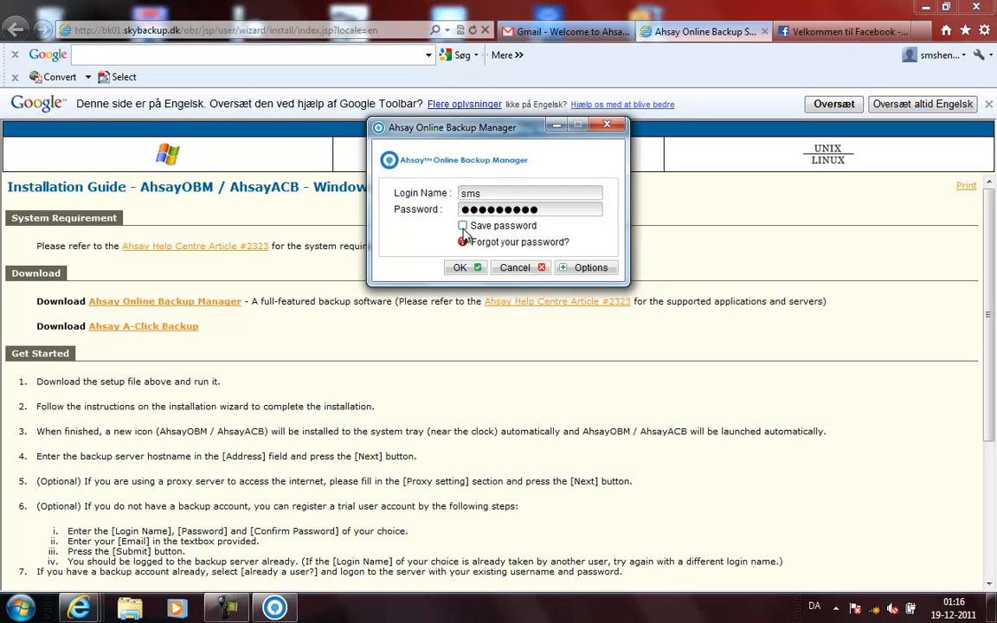
pyautogui.click(470, 269)
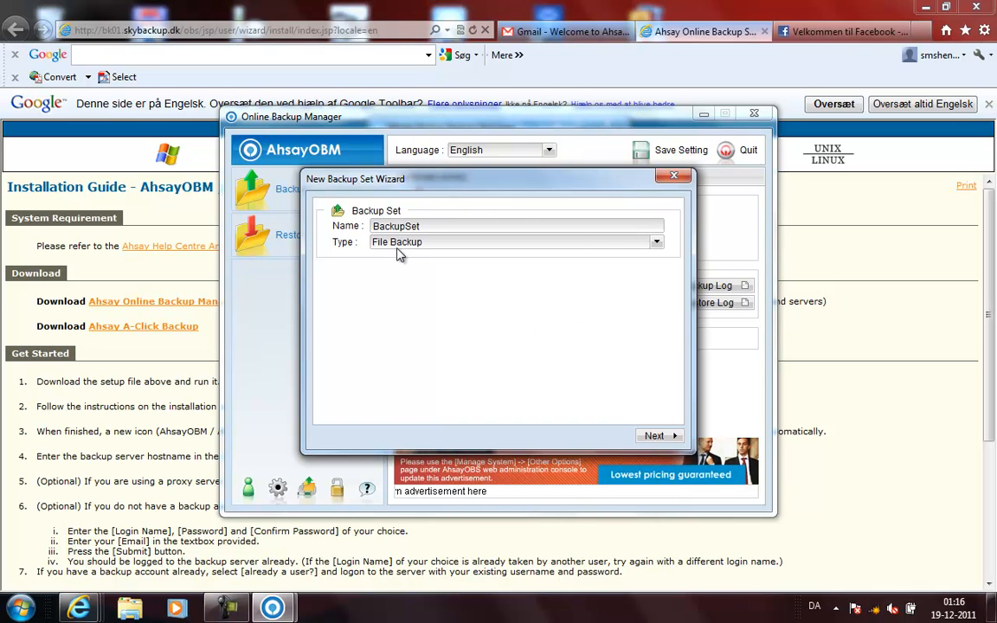
# Create a File Backup set named BackupSet and add the Download, DownloadFinis… and Downloads folders on System (C:) as sources
pyautogui.click(655, 437)
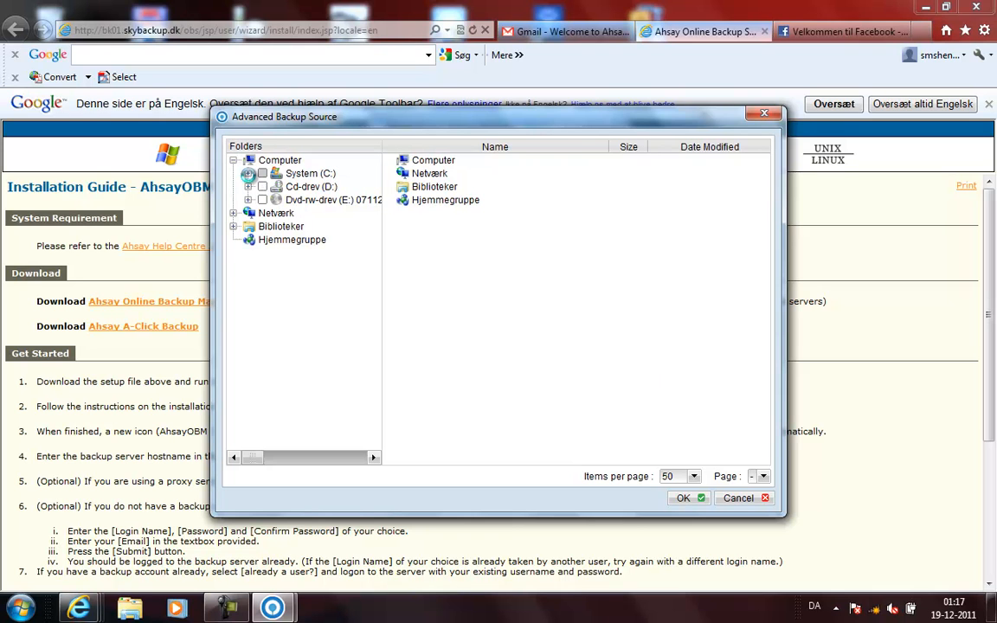
pyautogui.click(249, 174)
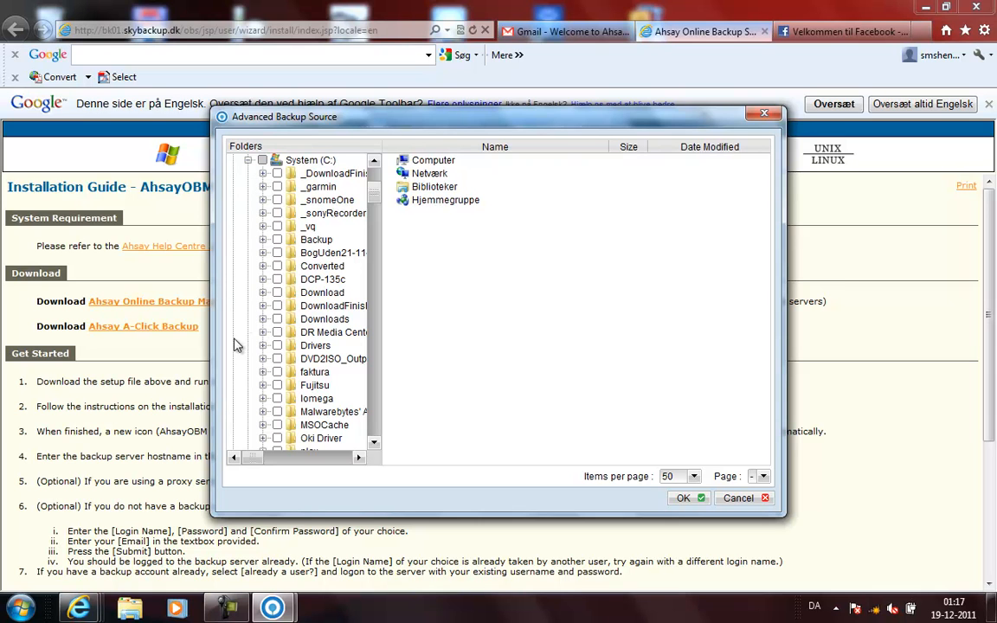
pyautogui.click(276, 292)
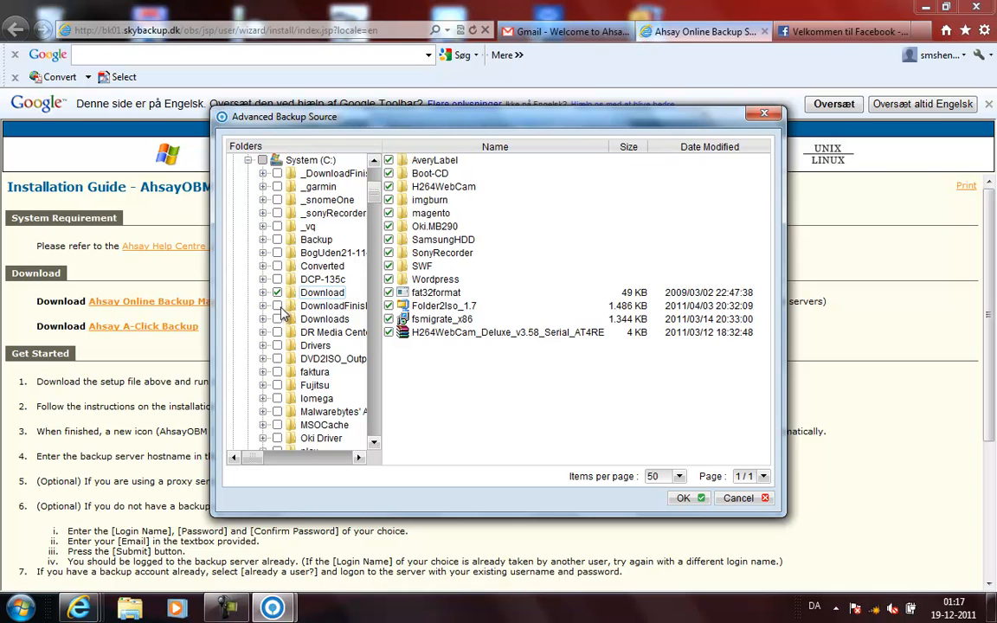
pyautogui.click(277, 307)
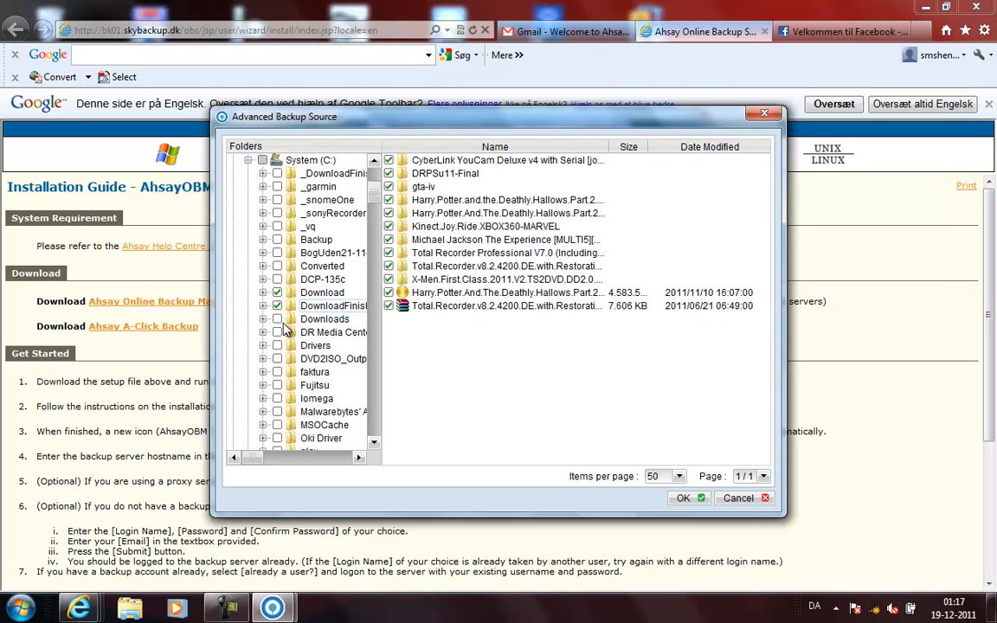
pyautogui.click(278, 321)
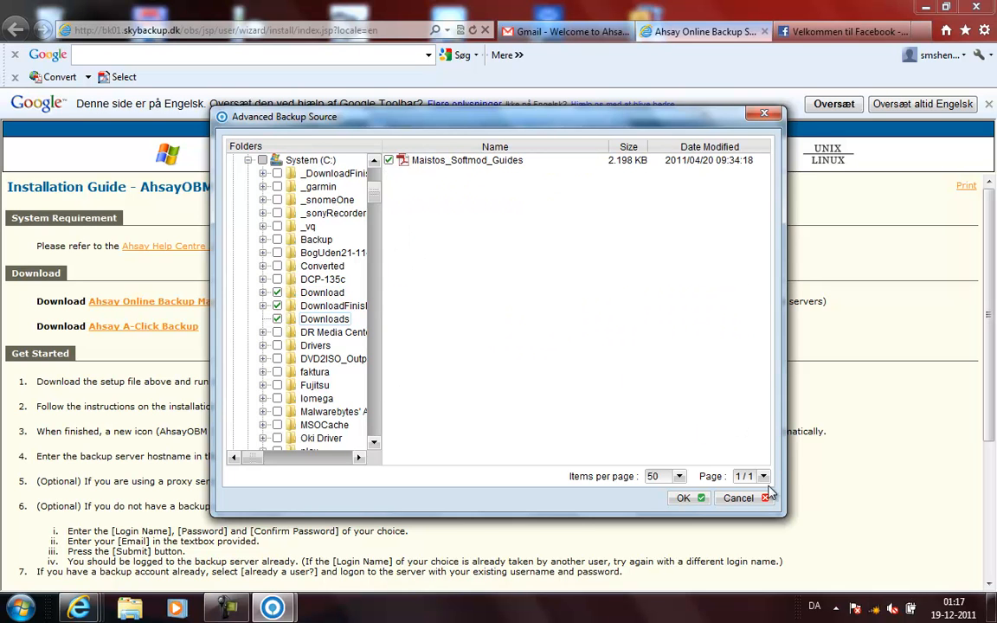
pyautogui.click(692, 497)
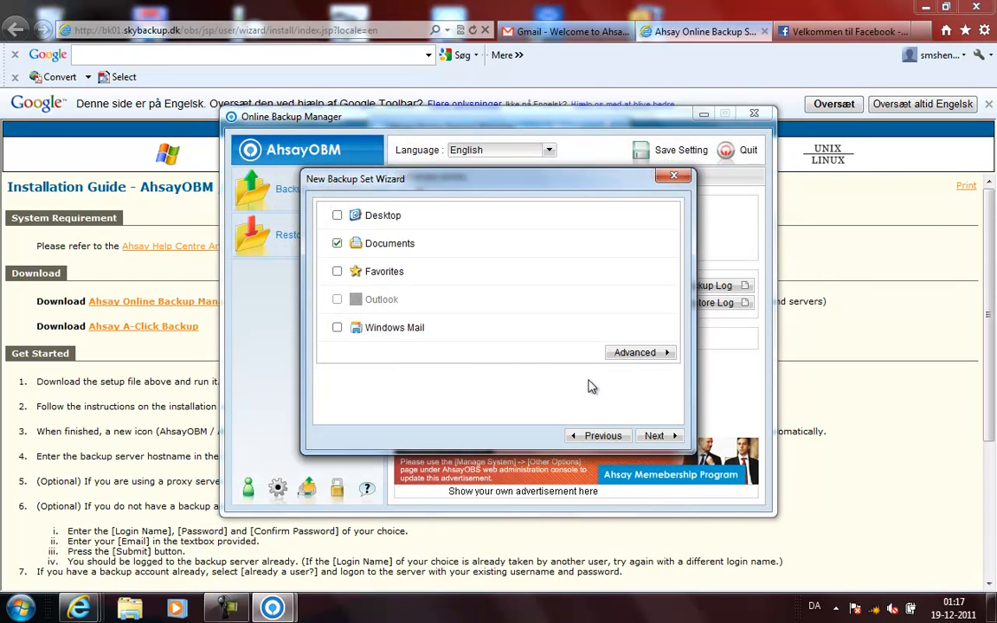
# Review and accept the daily backup schedule starting at 21:00 and stopping on completion
pyautogui.click(654, 438)
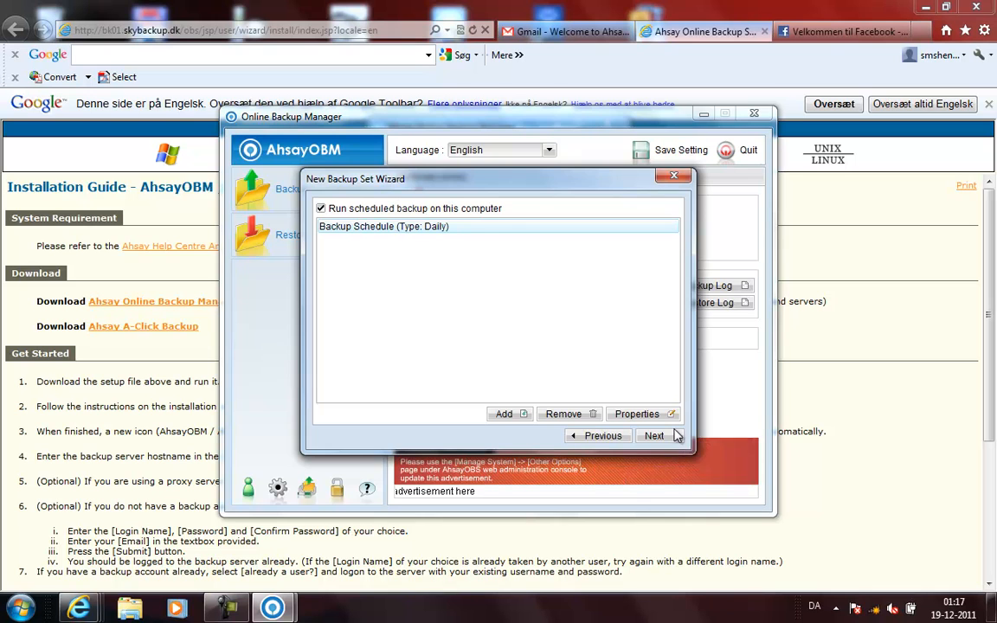
pyautogui.click(645, 416)
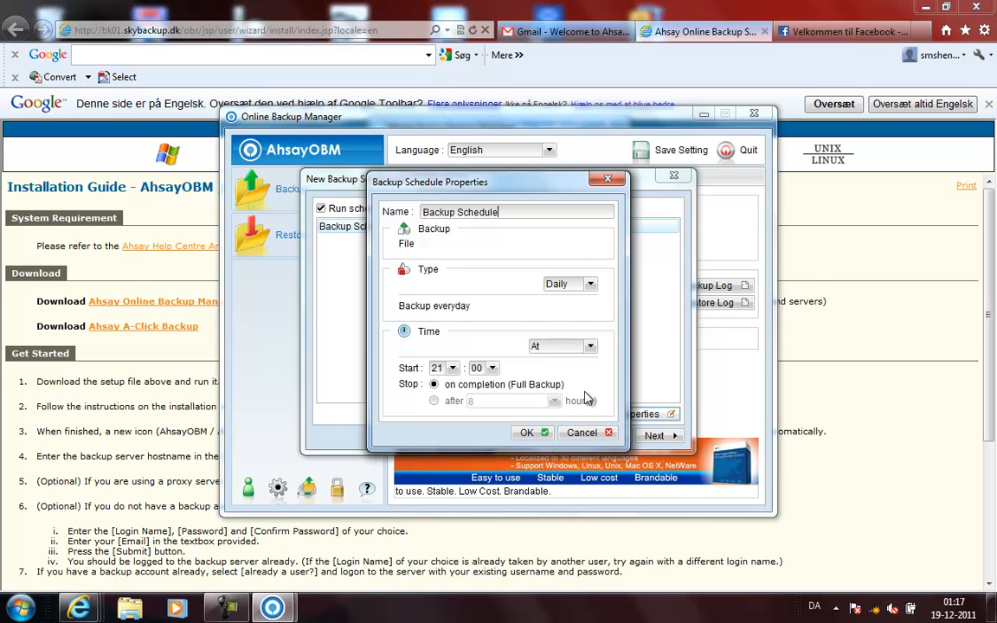
pyautogui.click(532, 433)
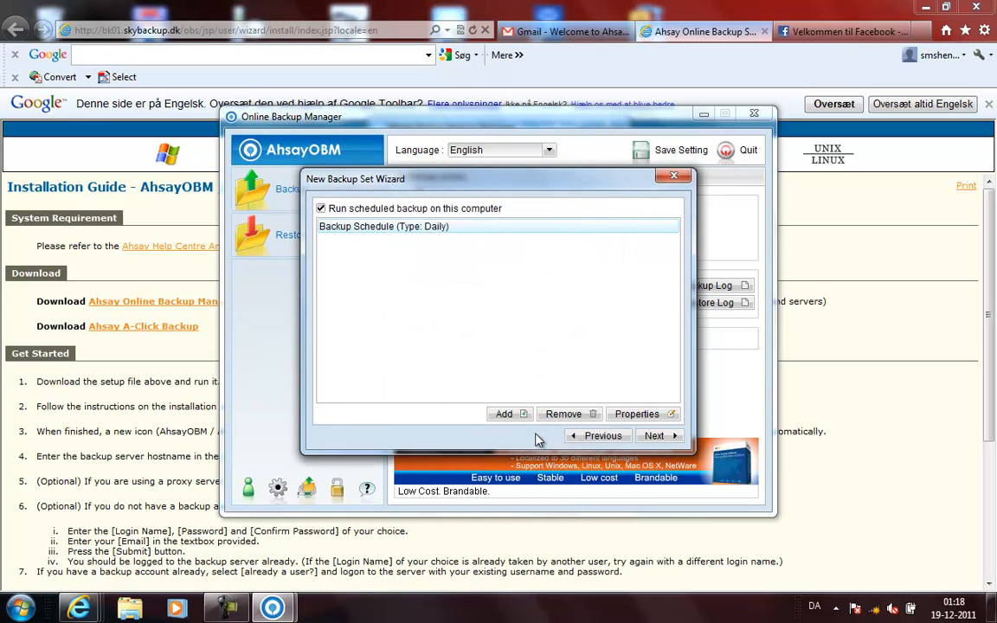
pyautogui.click(658, 435)
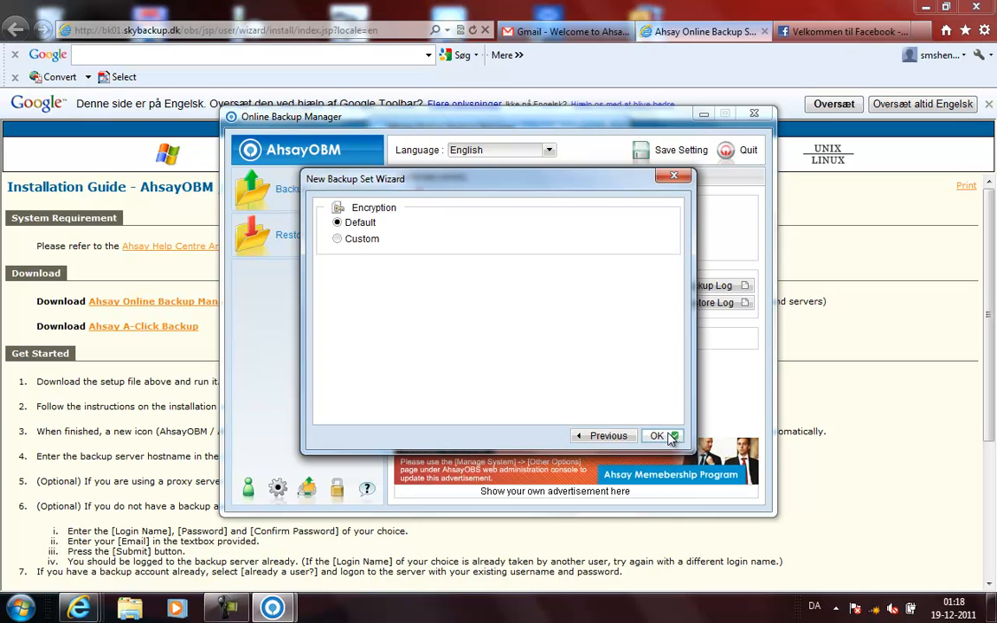
# Choose custom encryption with Twofish, ECB mode and 256 bits, enter and confirm the encrypting key, and finish the backup set
pyautogui.click(348, 242)
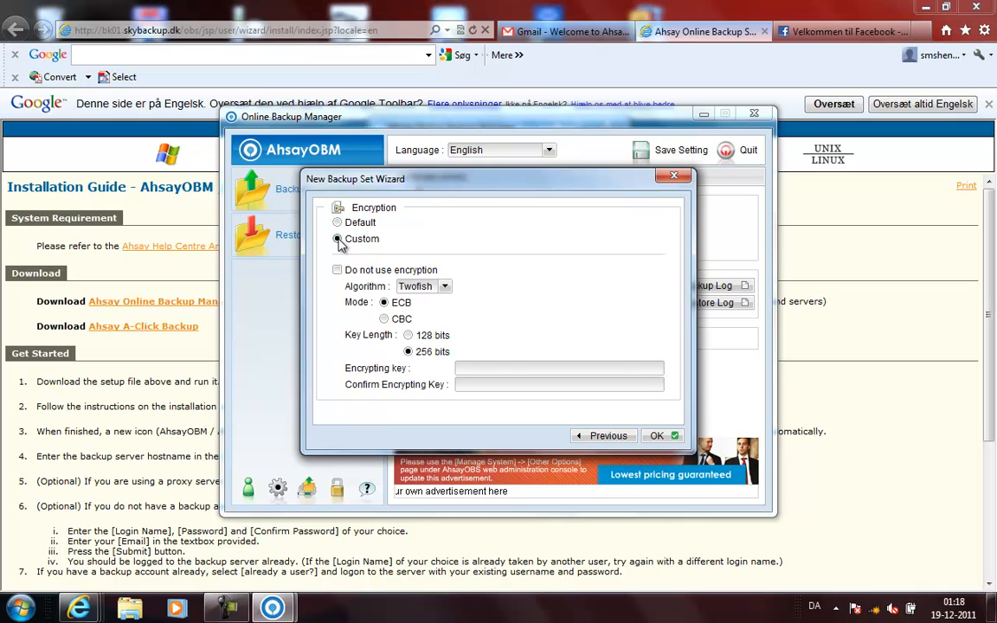
pyautogui.click(474, 369)
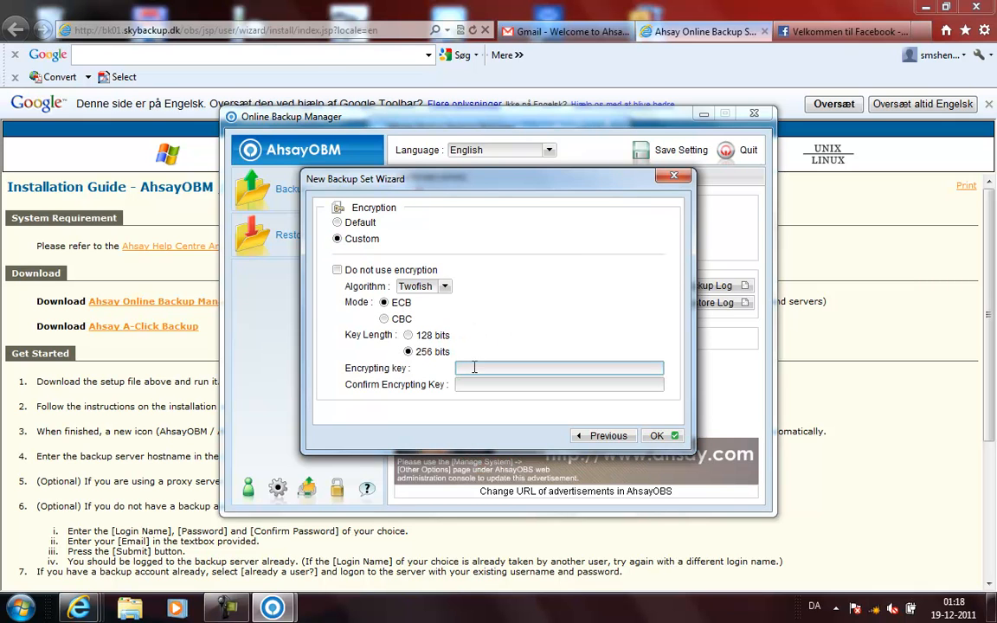
pyautogui.write('***')
pyautogui.click(474, 382)
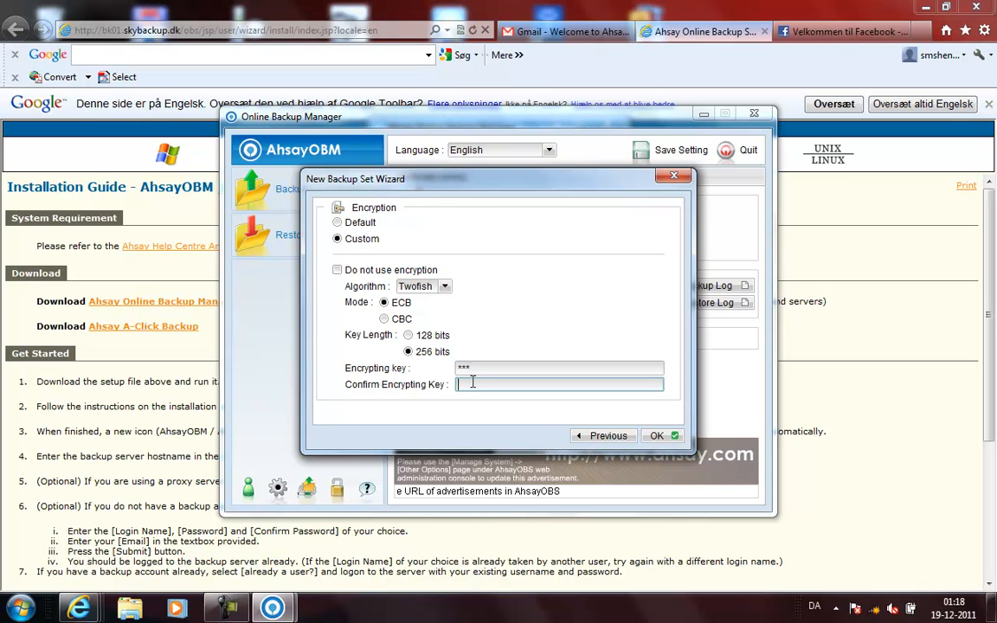
pyautogui.write('***')
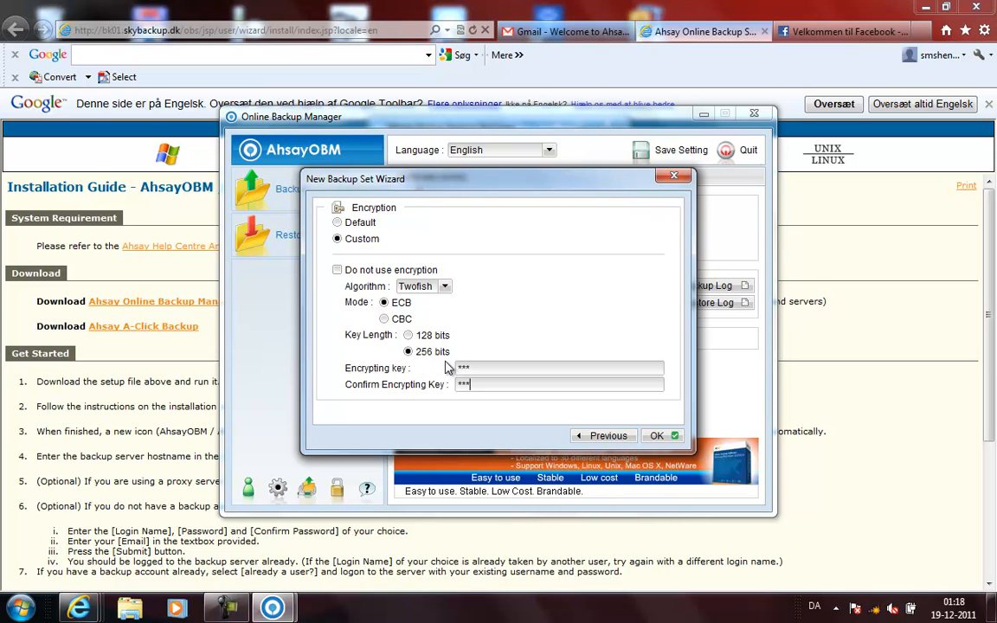
pyautogui.click(661, 436)
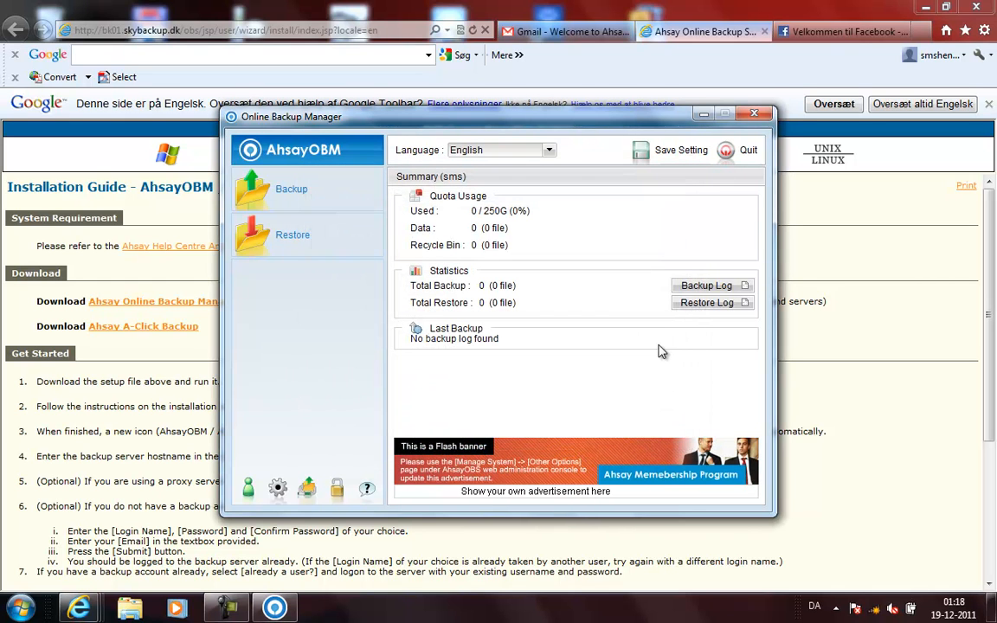
# Start a file backup of BackupSet
pyautogui.click(292, 192)
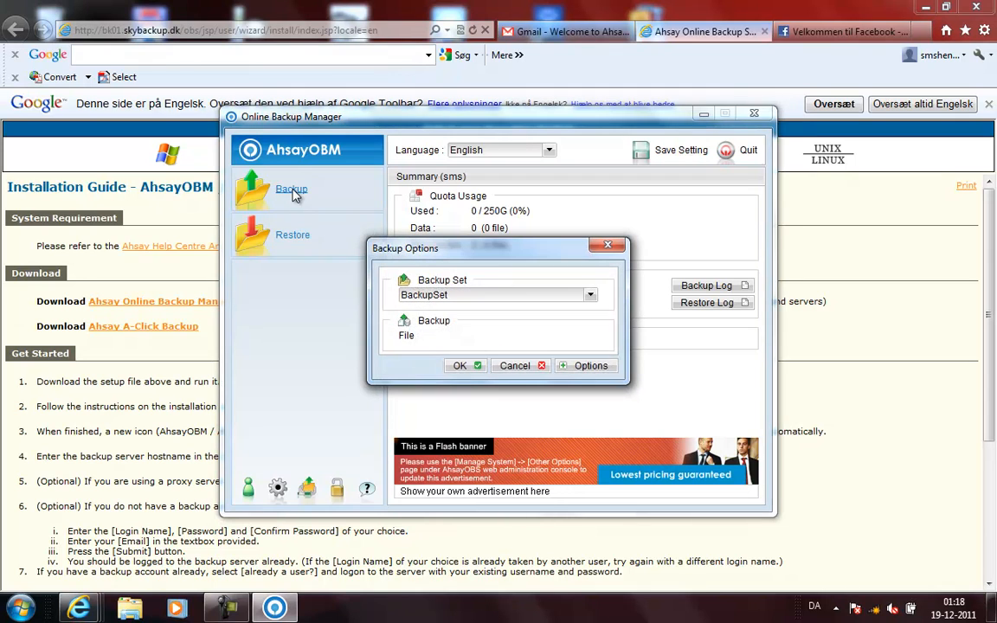
pyautogui.click(461, 366)
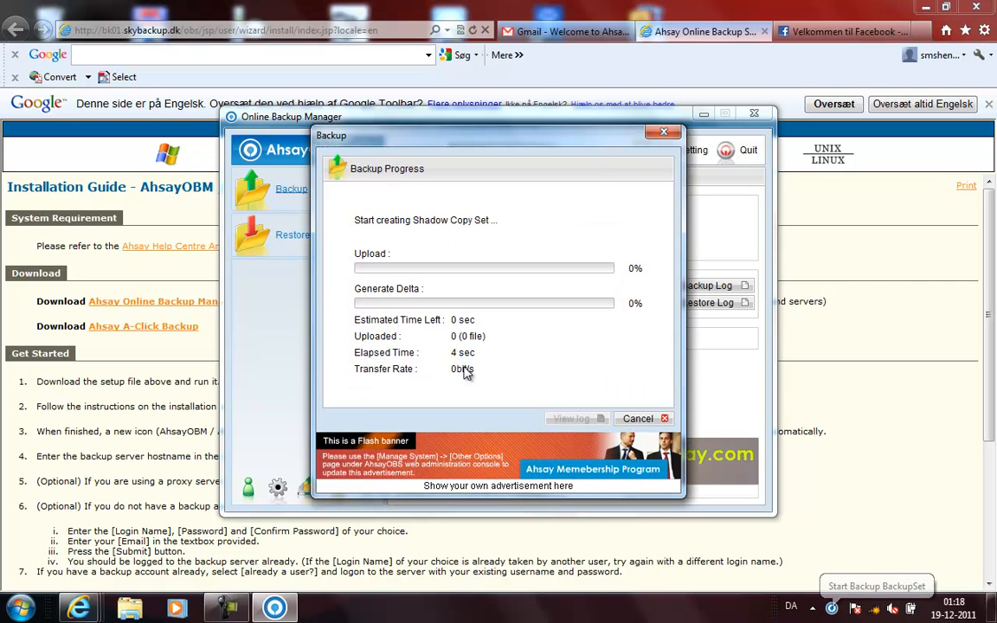